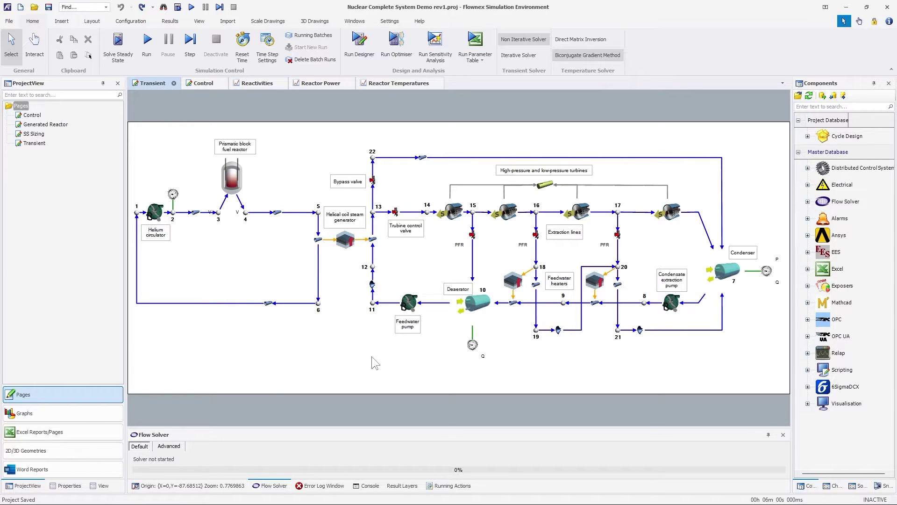
Show the Word Reports section with template documents, predefined reports and commands in ProjectView.
left_click(71, 472)
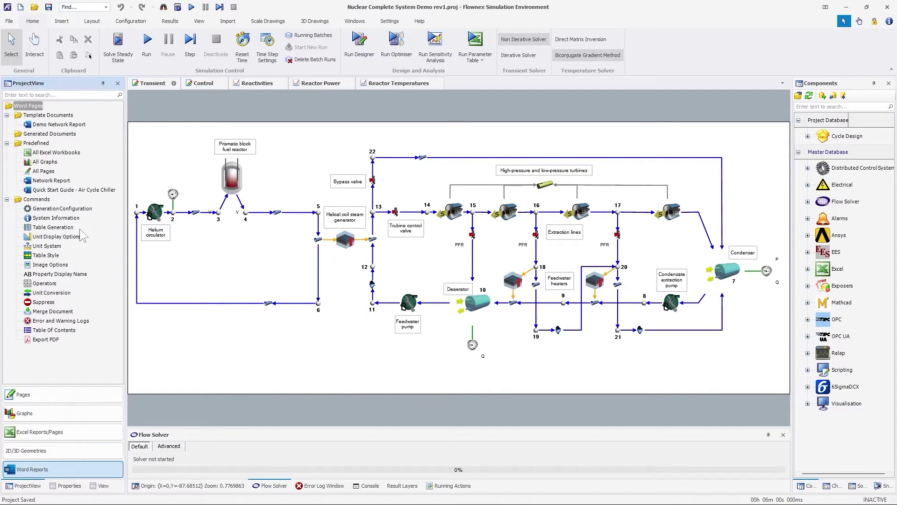
Look at the context options for the Template Documents folder and the predefined Network Report.
right_click(47, 116)
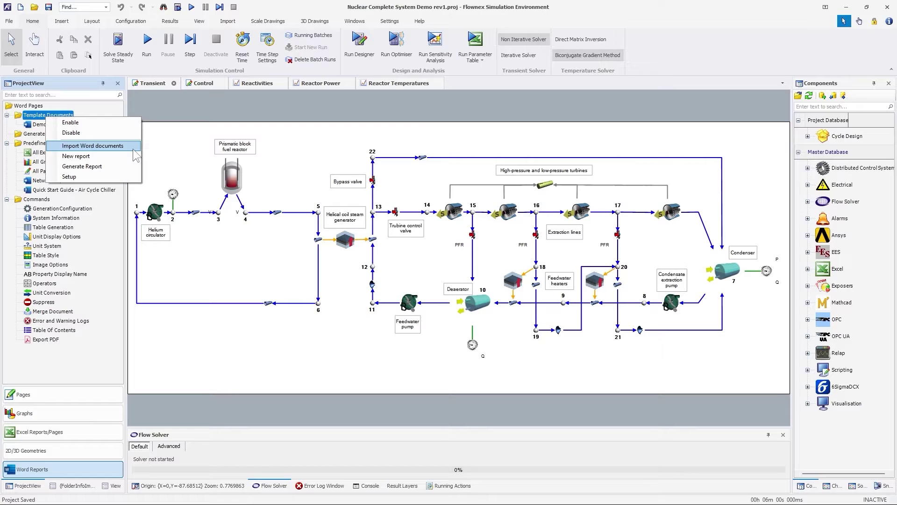
left_click(47, 181)
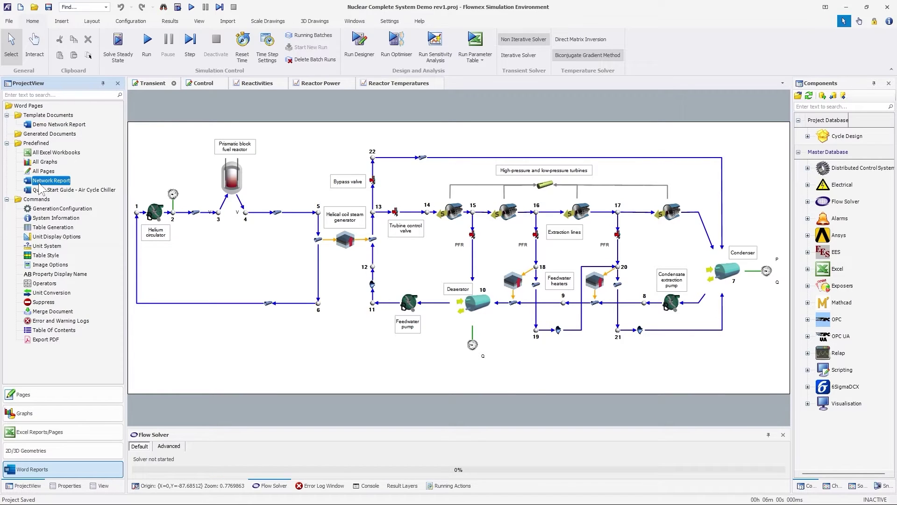
right_click(64, 181)
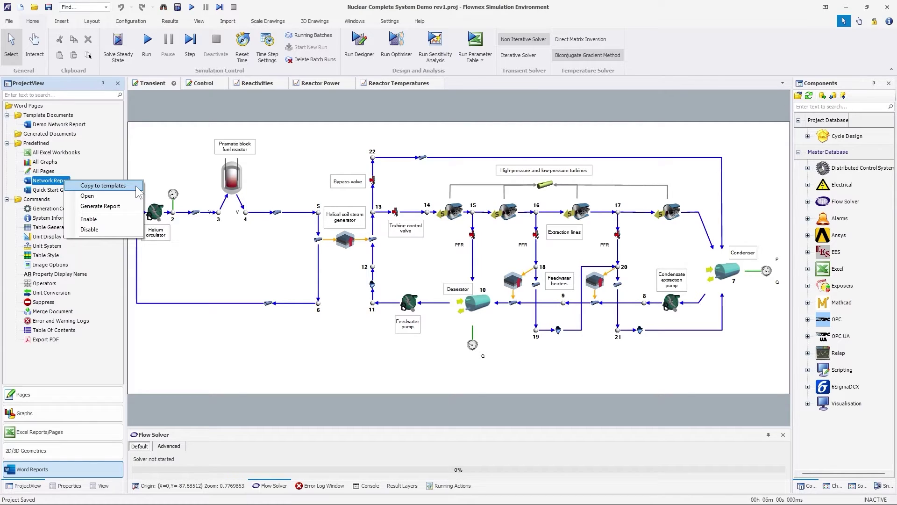
Generate the predefined All Graphs report as All Graphs.docx in Word.
left_click(49, 163)
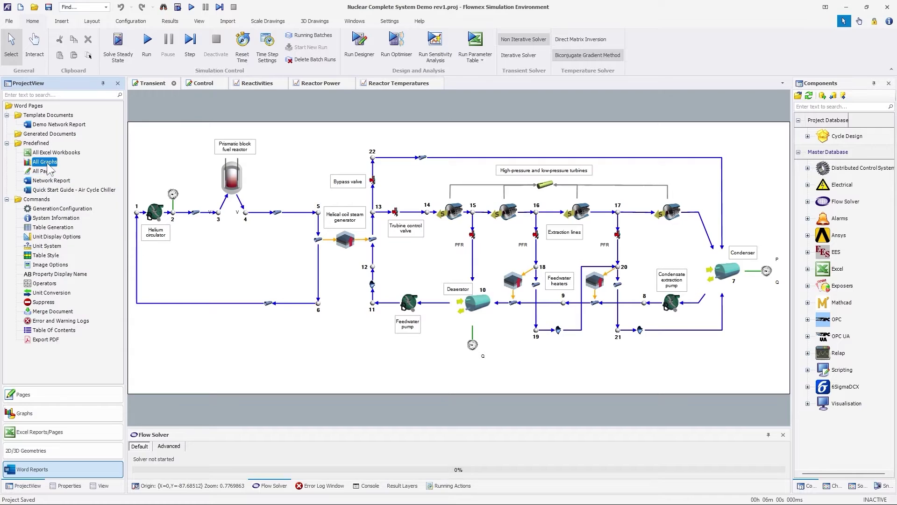
right_click(49, 167)
left_click(92, 192)
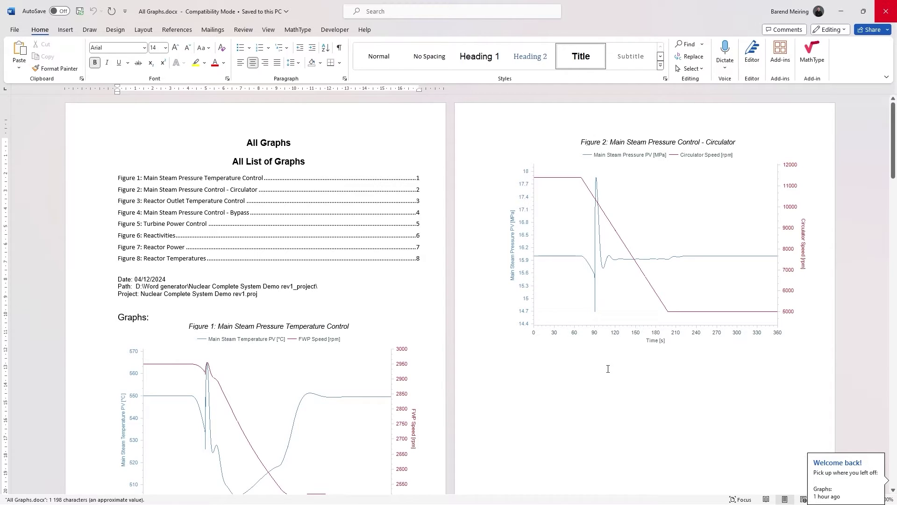
Scroll through the eight graph figures in All Graphs.docx, then close Word.
scroll(608, 369, "down", 10)
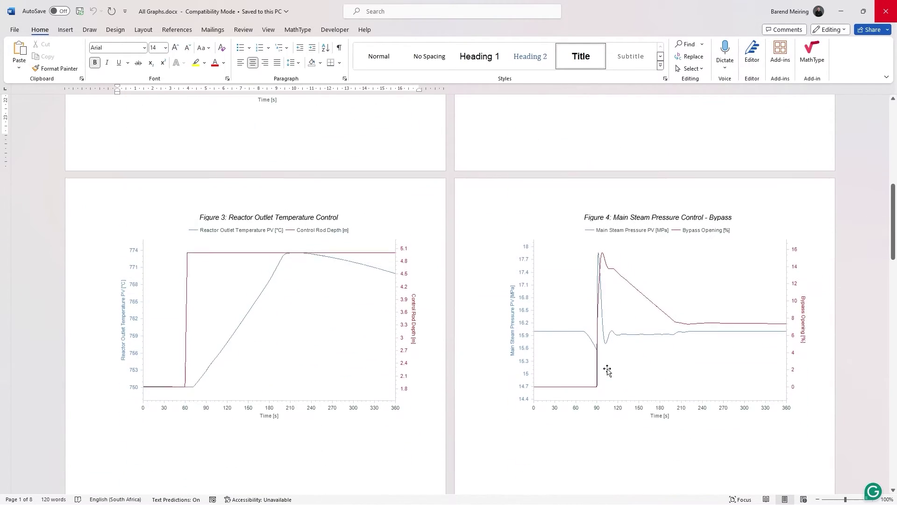
scroll(607, 370, "down", 11)
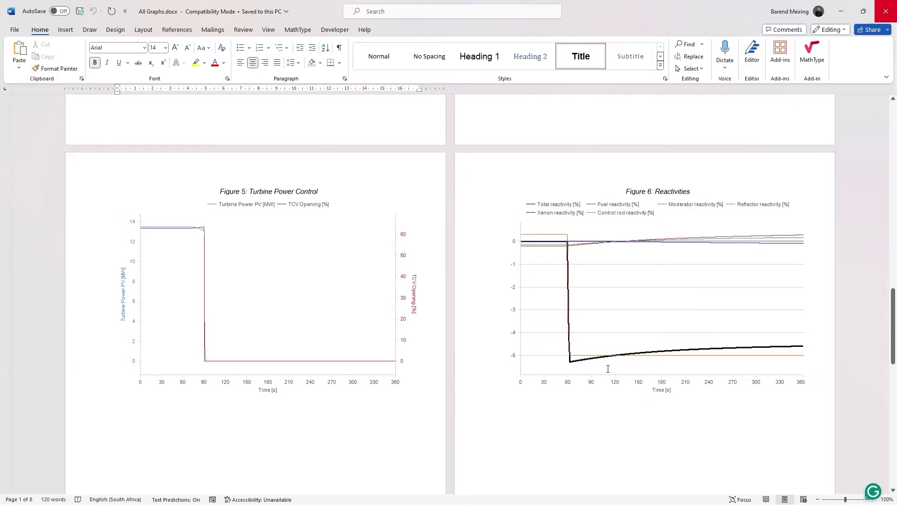
scroll(608, 369, "down", 11)
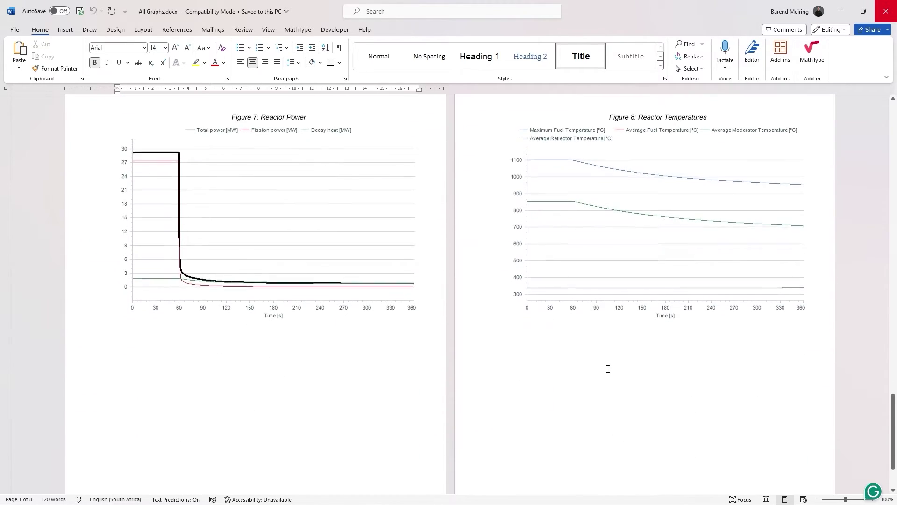
scroll(608, 368, "down", 2)
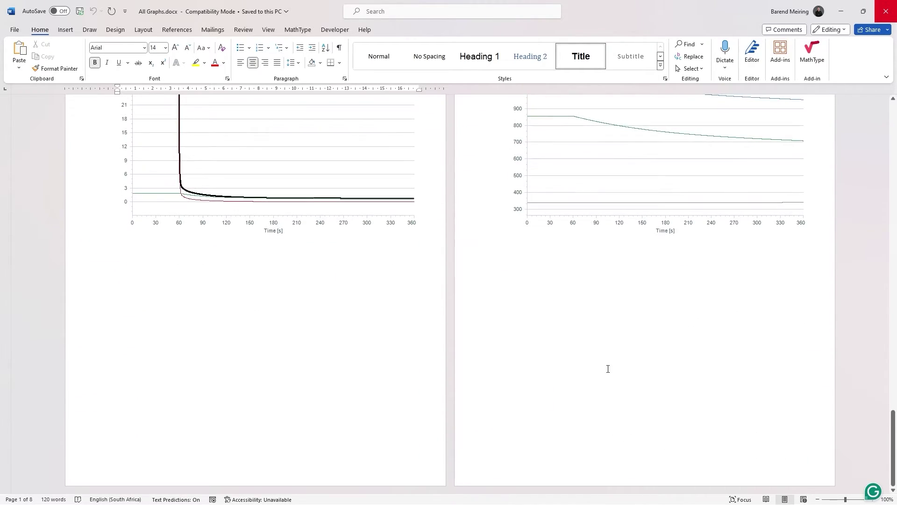
left_click(885, 11)
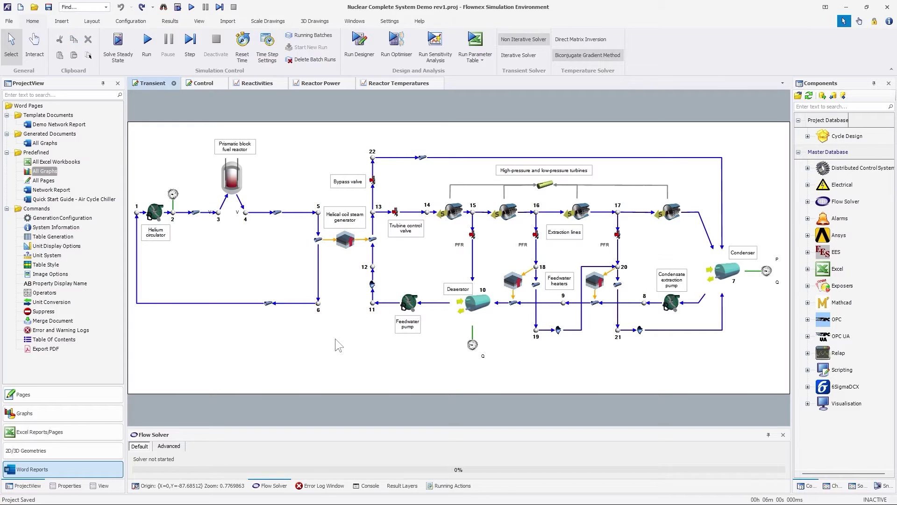
Open the Demo Network Report template in Flownex's built-in document editor.
right_click(54, 124)
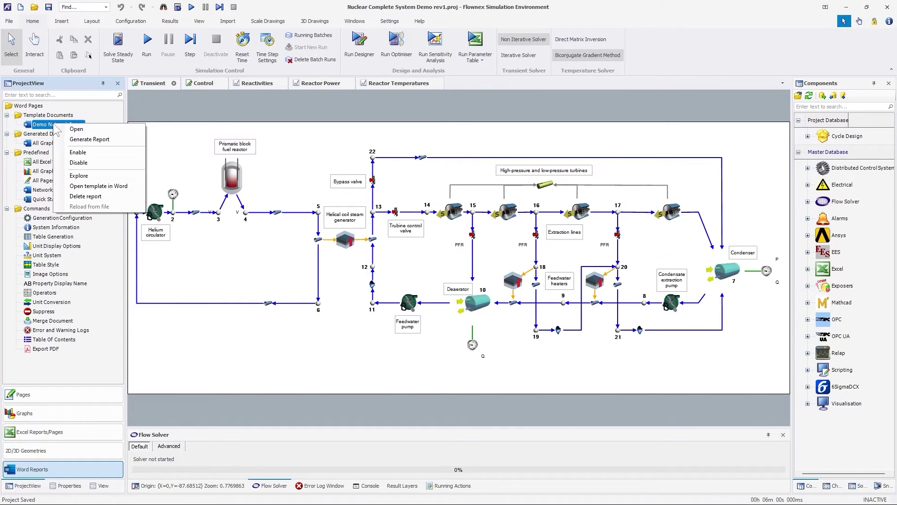
left_click(92, 130)
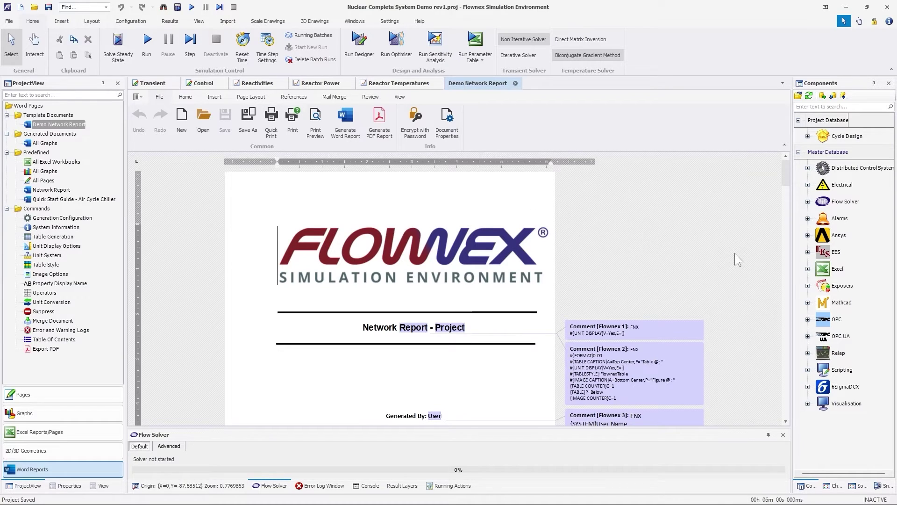
scroll(735, 254, "down", 4)
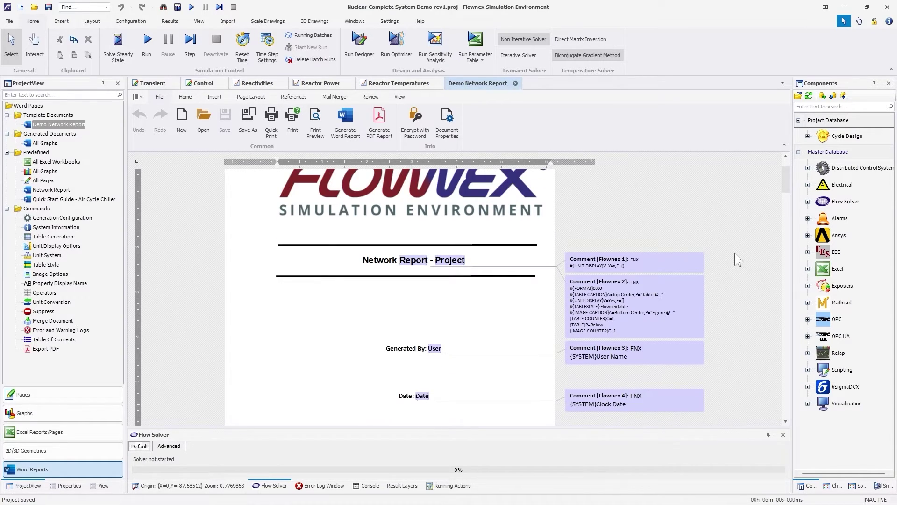
scroll(735, 260, "down", 1)
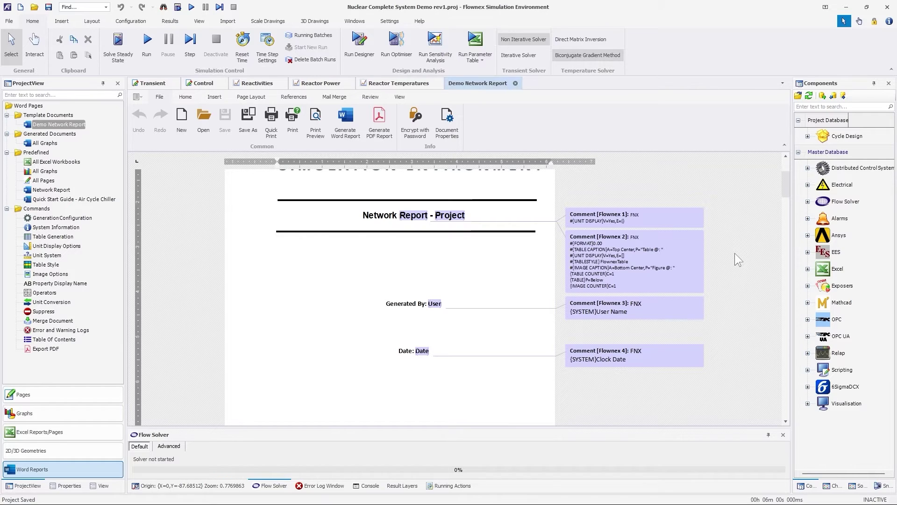
Scroll down through the template to the Results section with its embedded command comments.
scroll(735, 253, "down", 3)
scroll(734, 253, "down", 6)
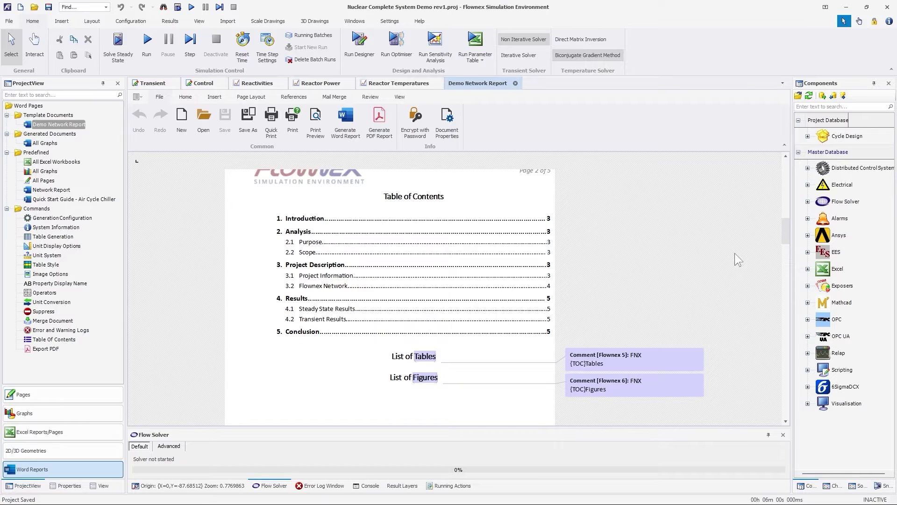
scroll(735, 254, "down", 5)
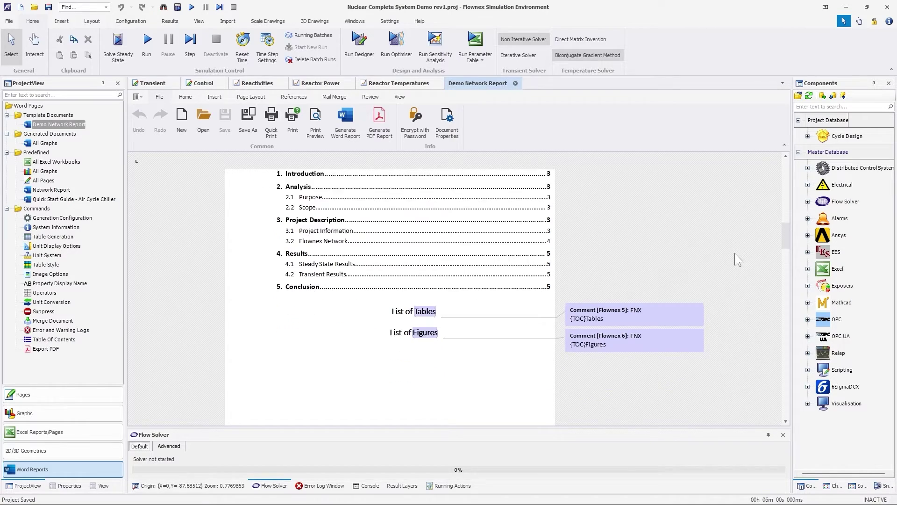
scroll(734, 253, "down", 5)
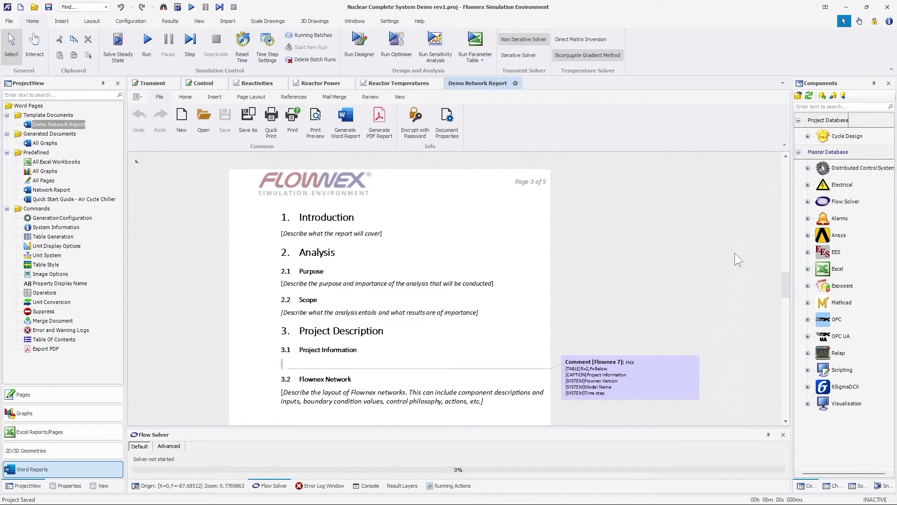
scroll(734, 253, "down", 3)
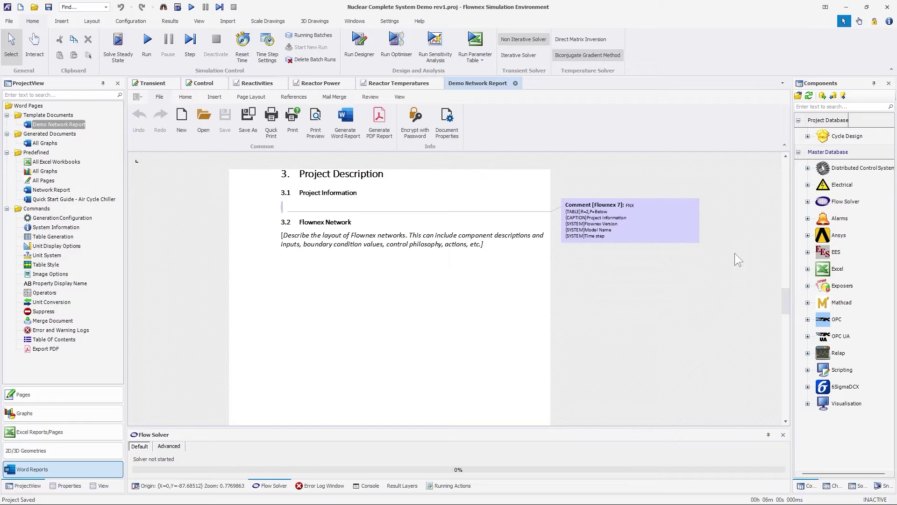
scroll(734, 253, "down", 5)
scroll(735, 260, "down", 1)
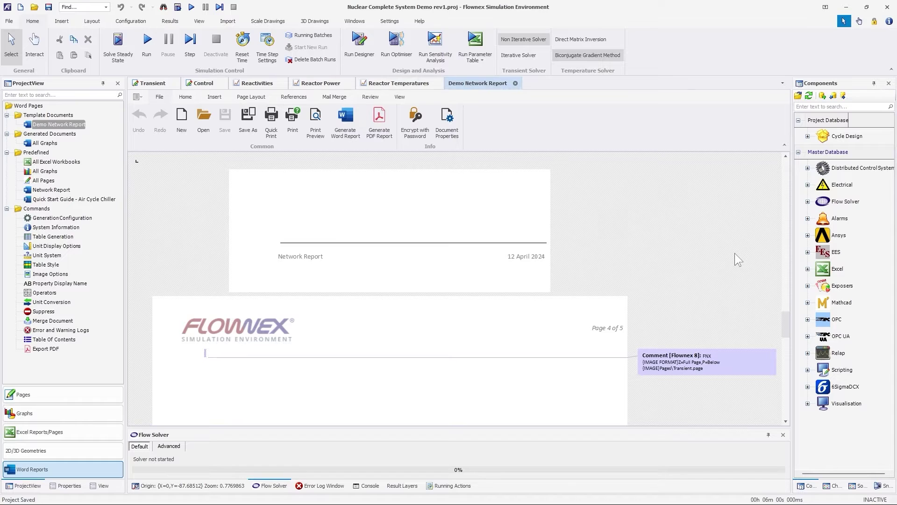
scroll(735, 253, "down", 6)
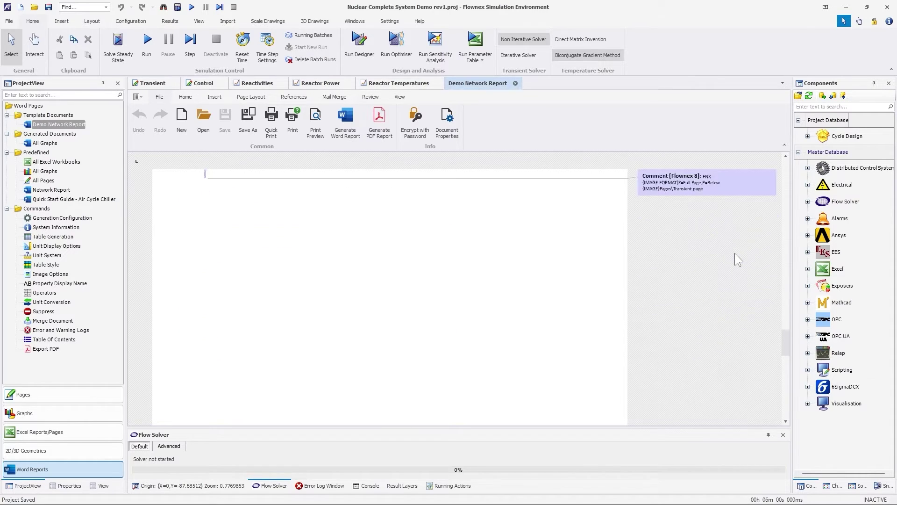
scroll(735, 253, "down", 10)
scroll(734, 253, "down", 5)
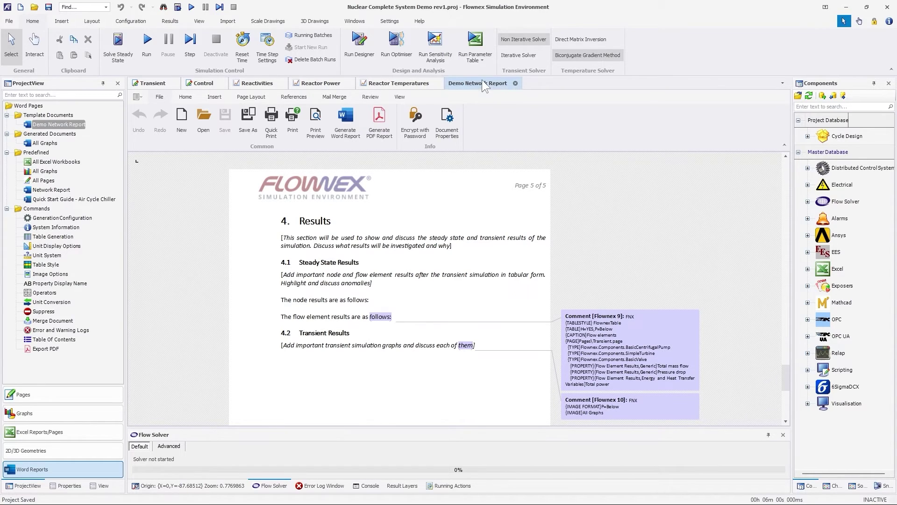
Dock the report and insert a table with column headings and caption 'Node results' at 'follows:'.
left_click_drag(481, 79, 476, 248)
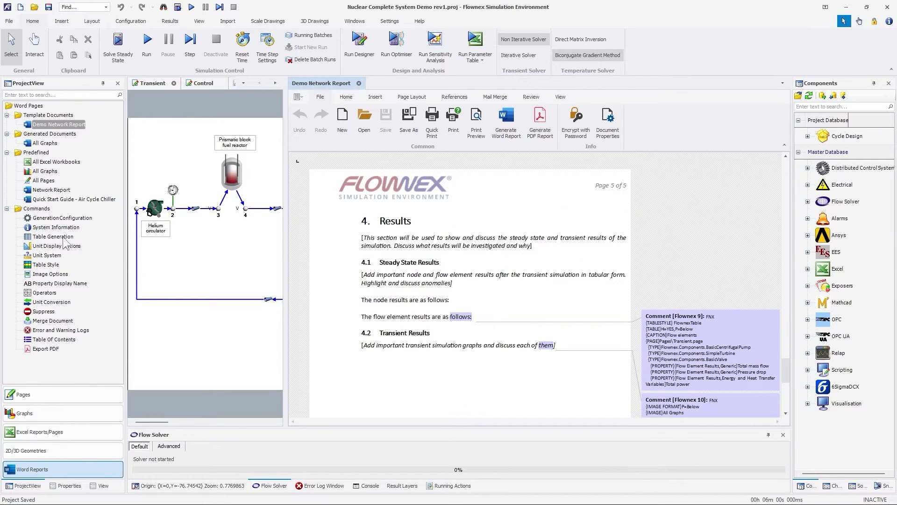
left_click_drag(62, 236, 438, 308)
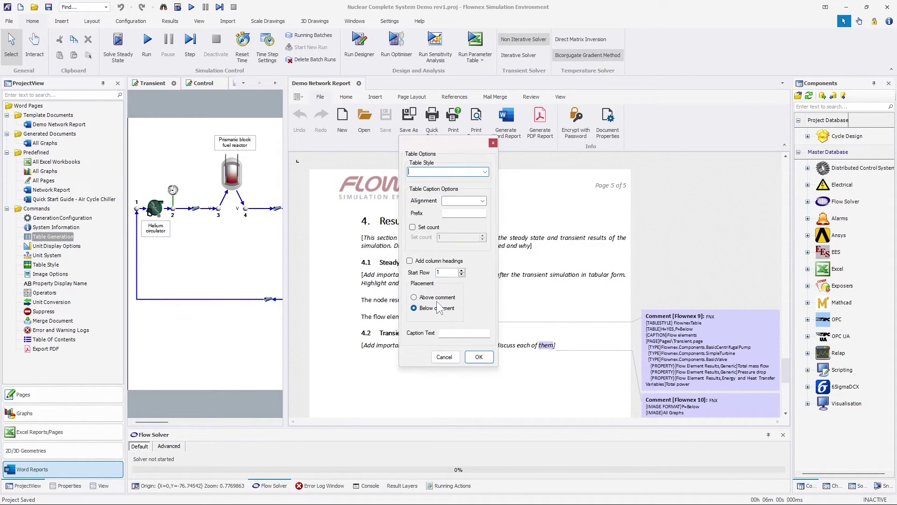
left_click(410, 261)
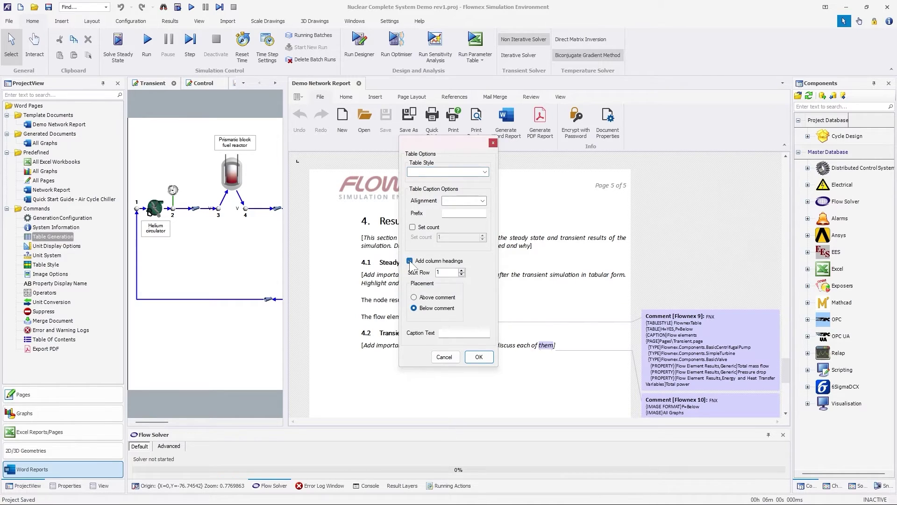
left_click(448, 334)
type("Node re")
type("sults")
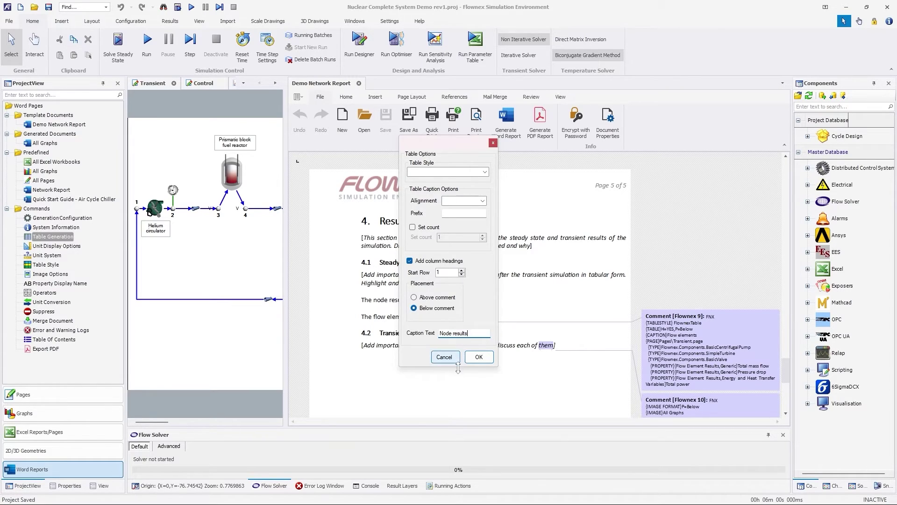
left_click(479, 358)
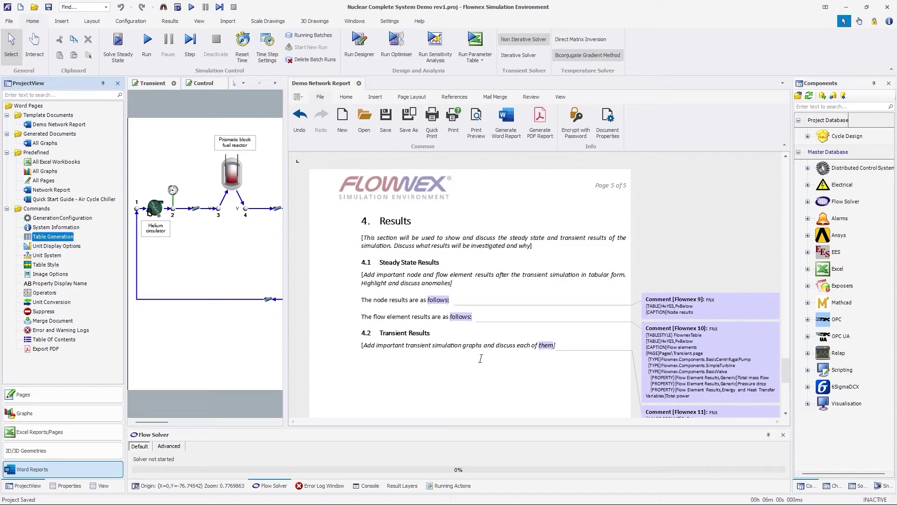
Link the node results table to the components on the Transient page.
left_click(58, 397)
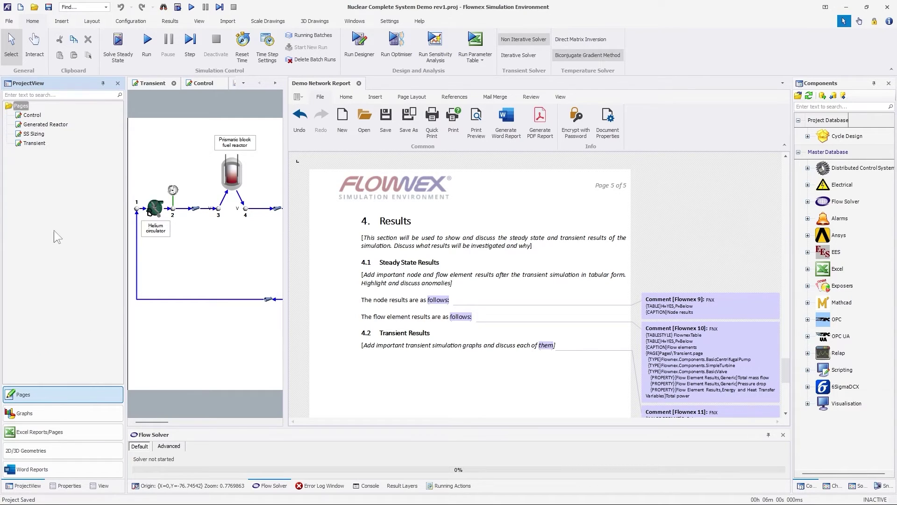
left_click_drag(38, 144, 437, 302)
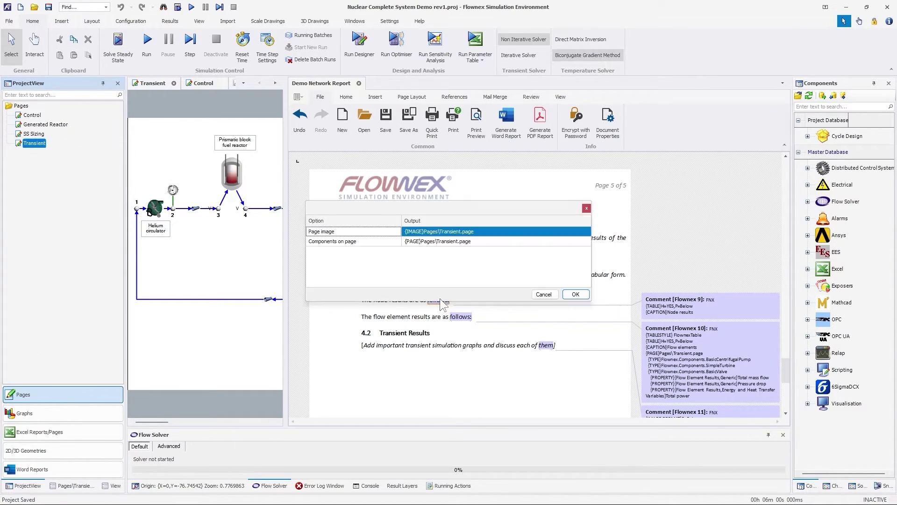
left_click(378, 242)
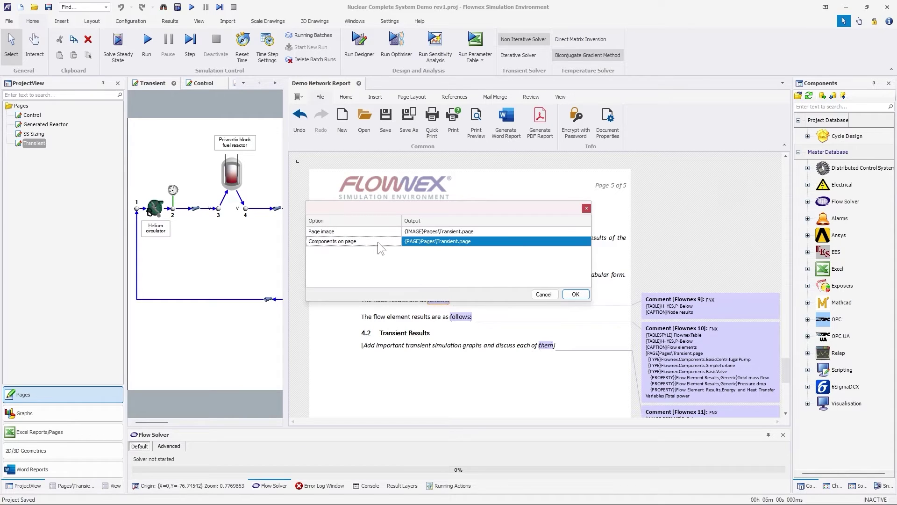
left_click(584, 296)
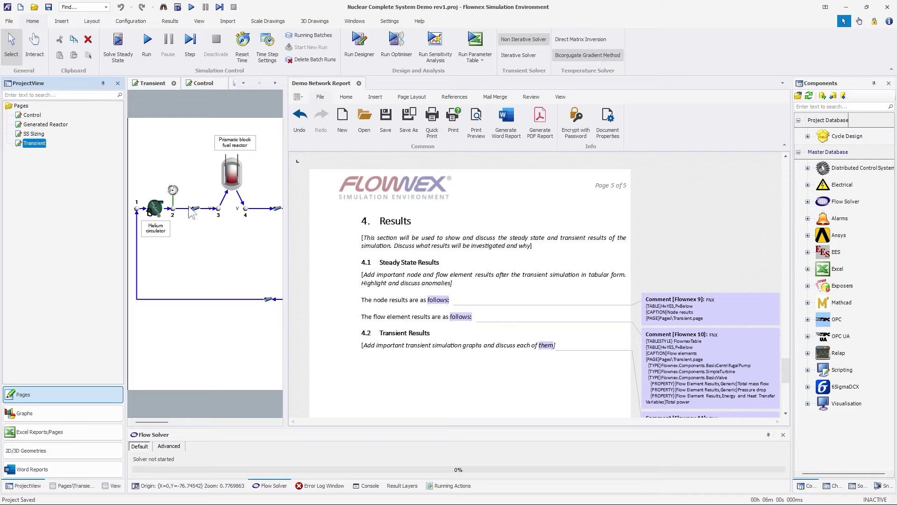
Add the Node and TwoPhaseTank component types to the node results table.
mouse_move(174, 210)
left_click_drag(174, 211, 443, 300)
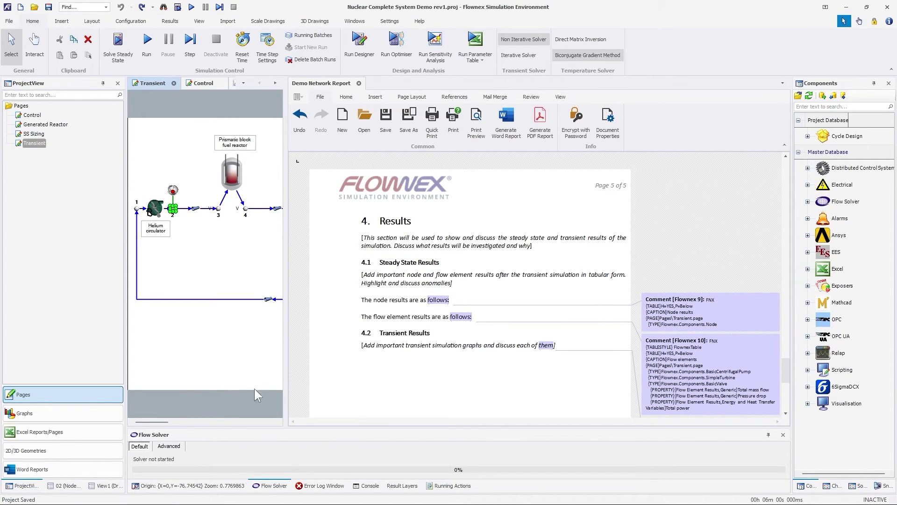
left_click_drag(159, 423, 223, 424)
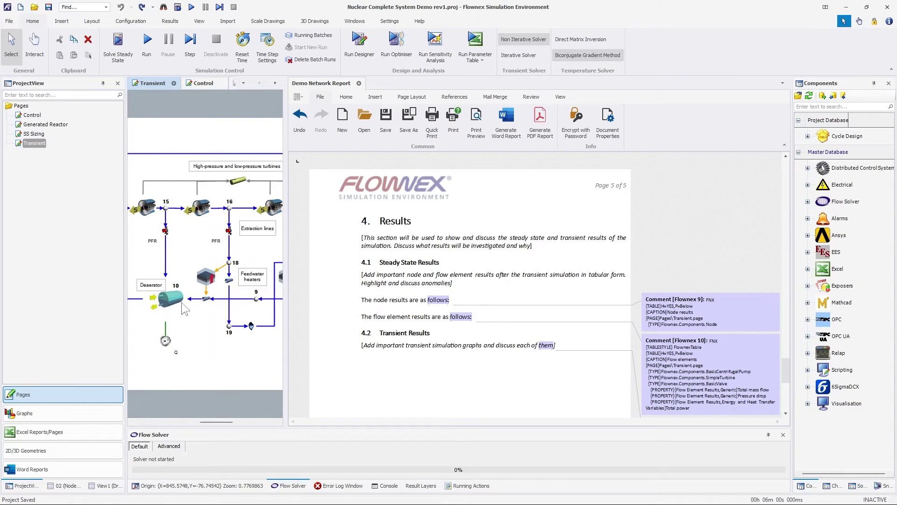
left_click_drag(171, 295, 437, 302)
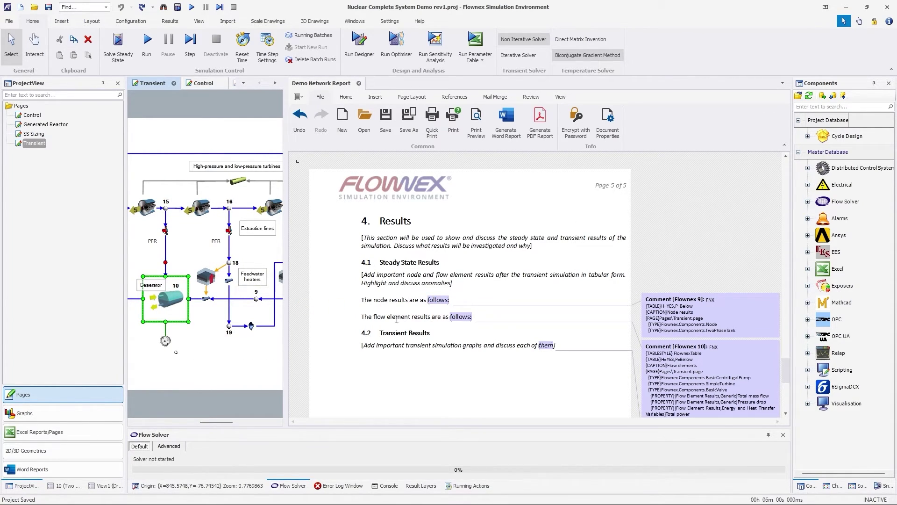
Add Total pressure, Total temperature and Enthalpy columns from the deaerator's results, docking the report as a tab.
left_click(66, 485)
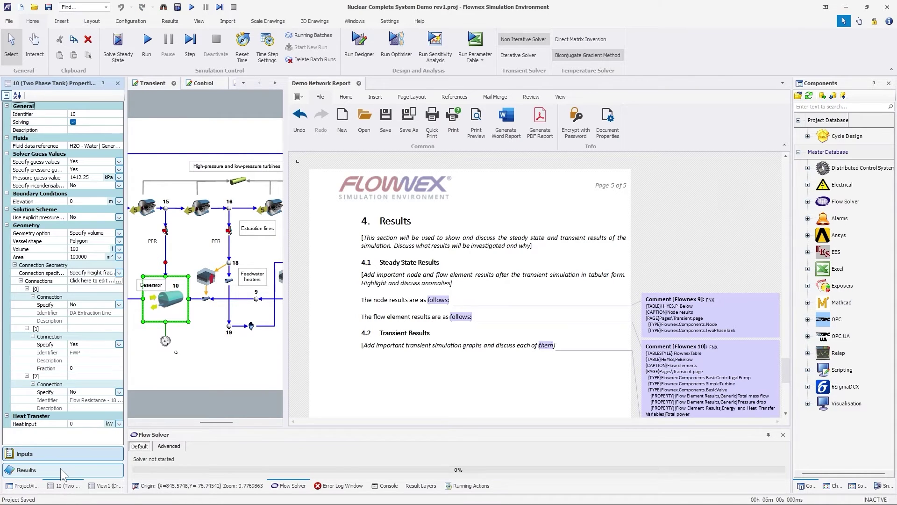
left_click(61, 467)
left_click_drag(46, 139, 438, 300)
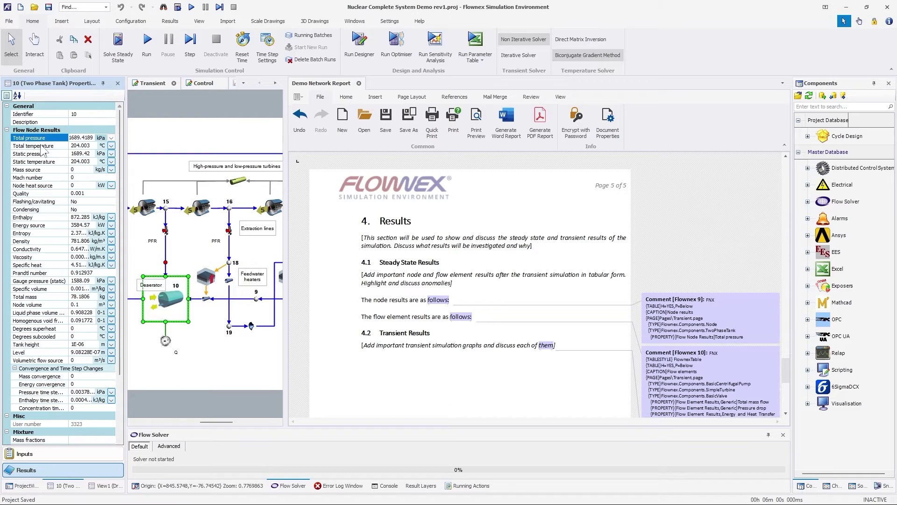
left_click_drag(41, 147, 440, 304)
left_click_drag(43, 216, 440, 301)
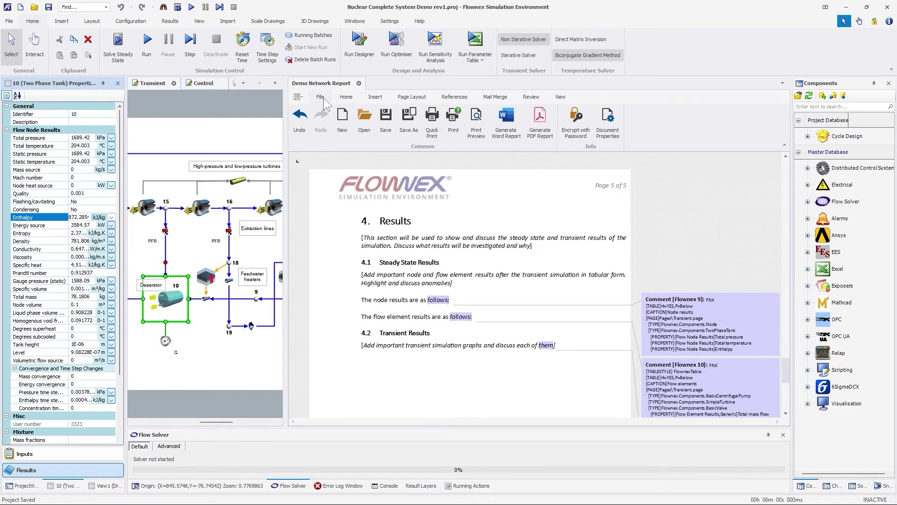
left_click_drag(321, 80, 462, 249)
scroll(631, 247, "down", 3)
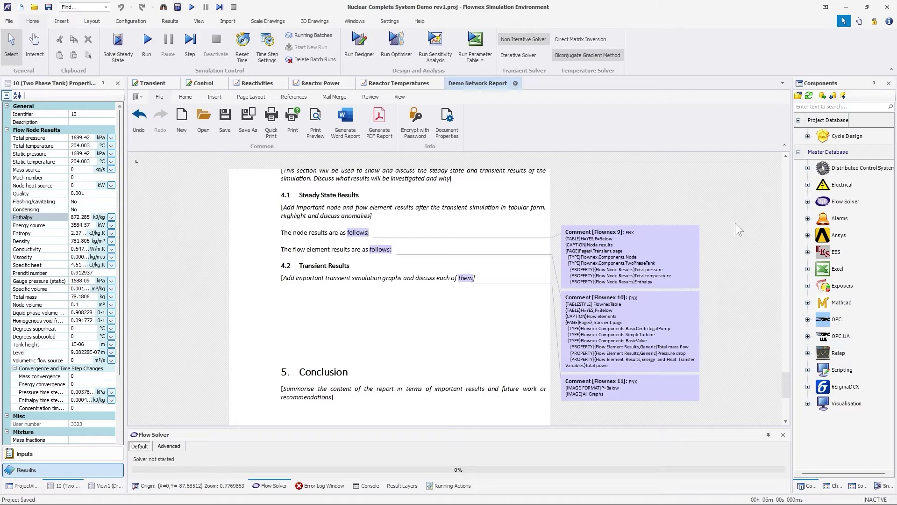
Generate Demo Network Report.docx from the report editor's Generate Word Report button.
left_click(337, 119)
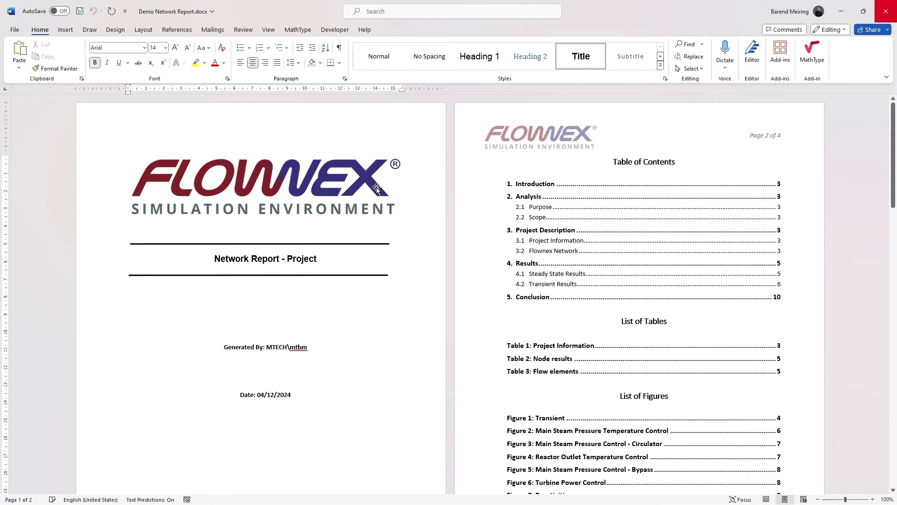
Scroll past the title page, table of contents and page 3 to Figure 1: Transient on page 4.
scroll(376, 187, "down", 3)
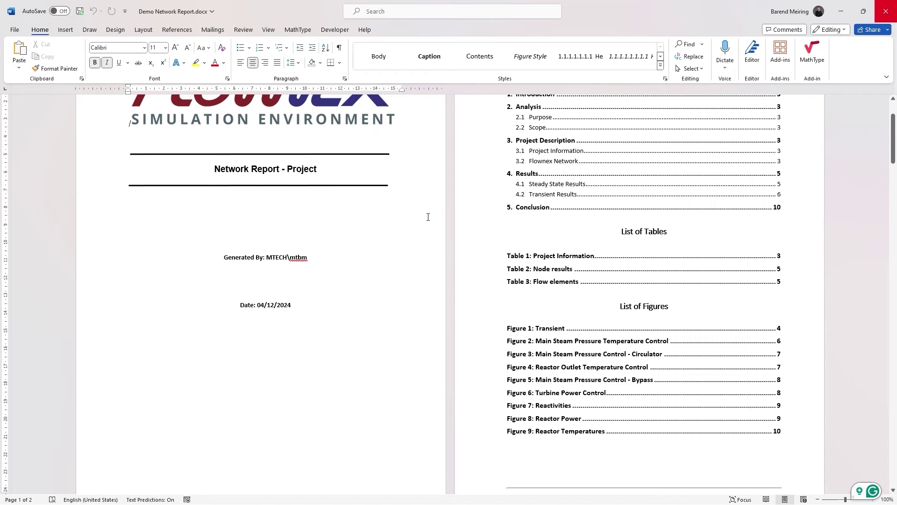
scroll(428, 217, "down", 3)
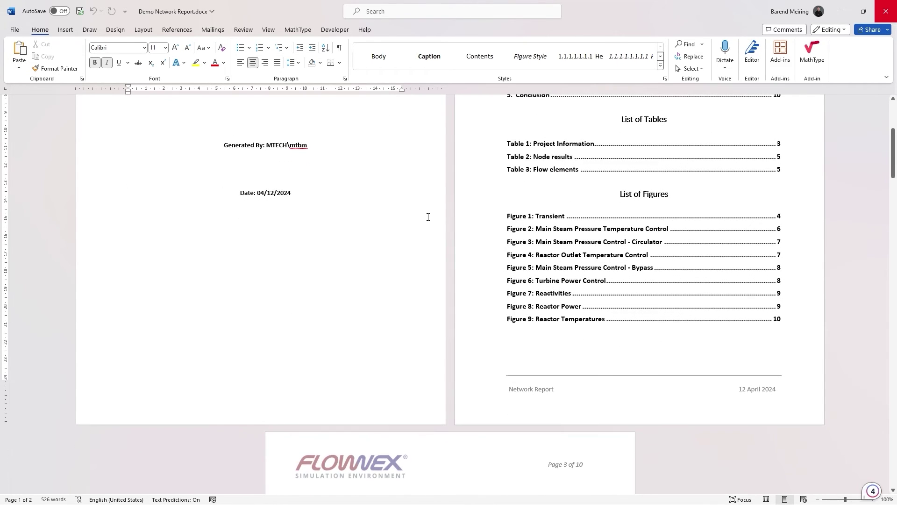
scroll(428, 217, "down", 6)
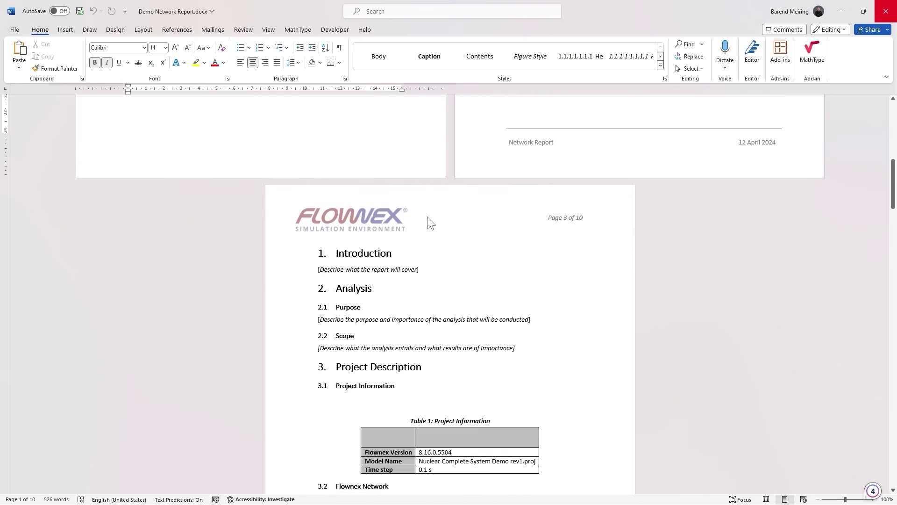
scroll(427, 217, "down", 3)
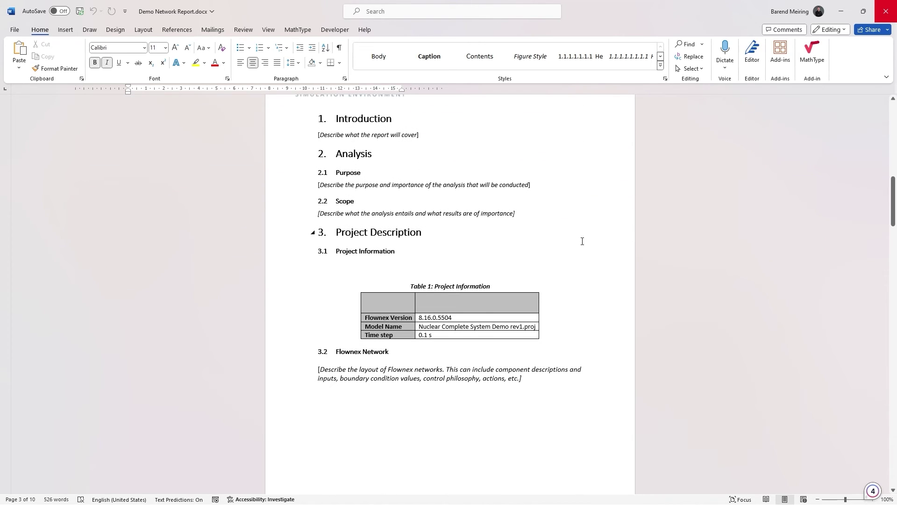
scroll(582, 241, "down", 9)
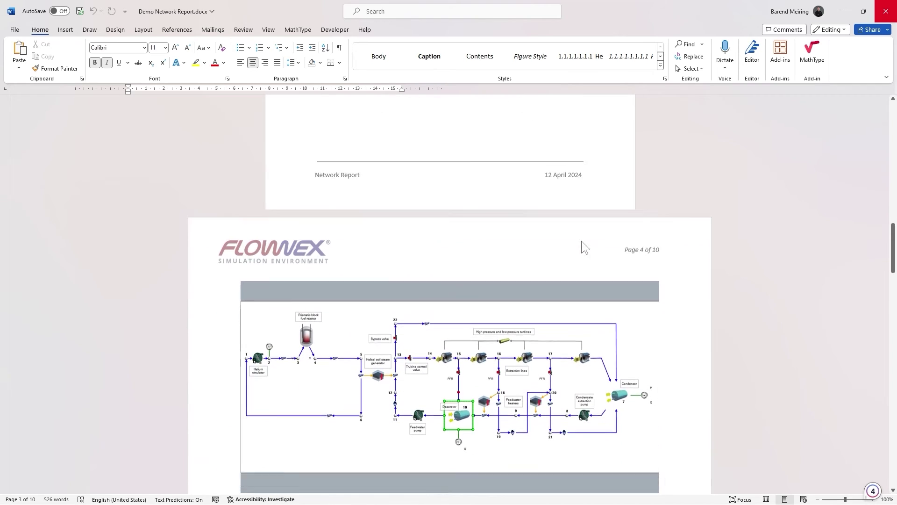
scroll(582, 240, "down", 2)
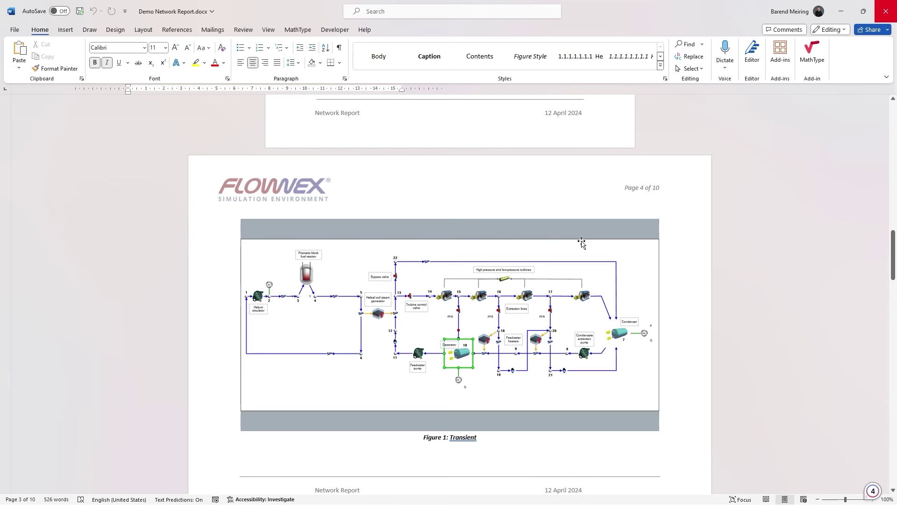
Scroll through the node and flow element tables and Figures 7–9 to the Conclusion on page 10.
scroll(581, 241, "down", 5)
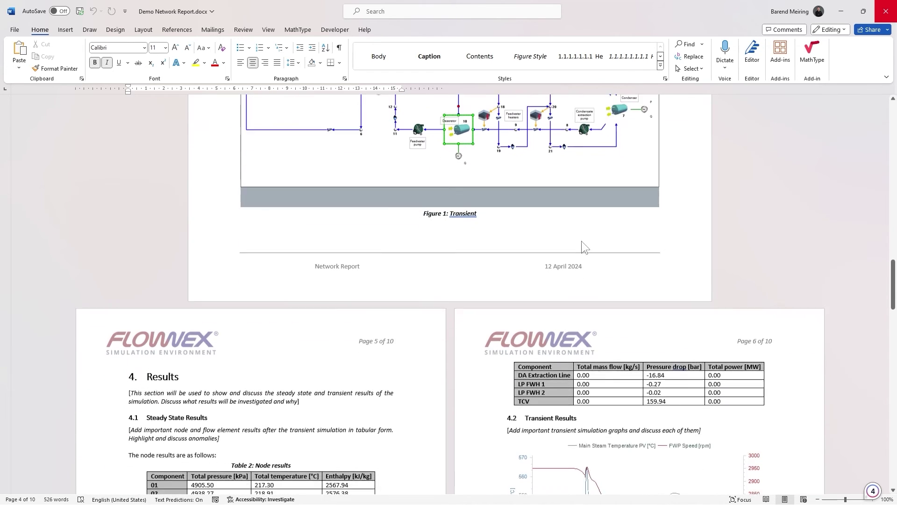
scroll(581, 240, "down", 5)
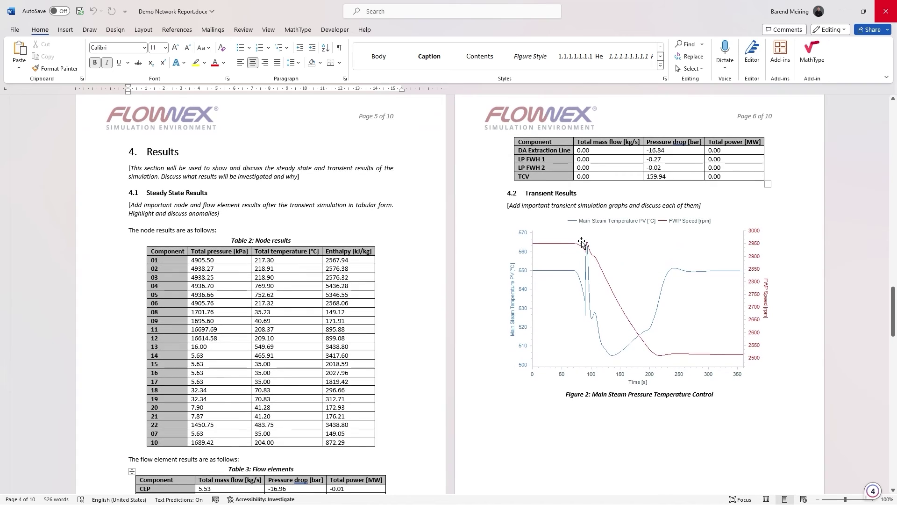
scroll(581, 241, "down", 1)
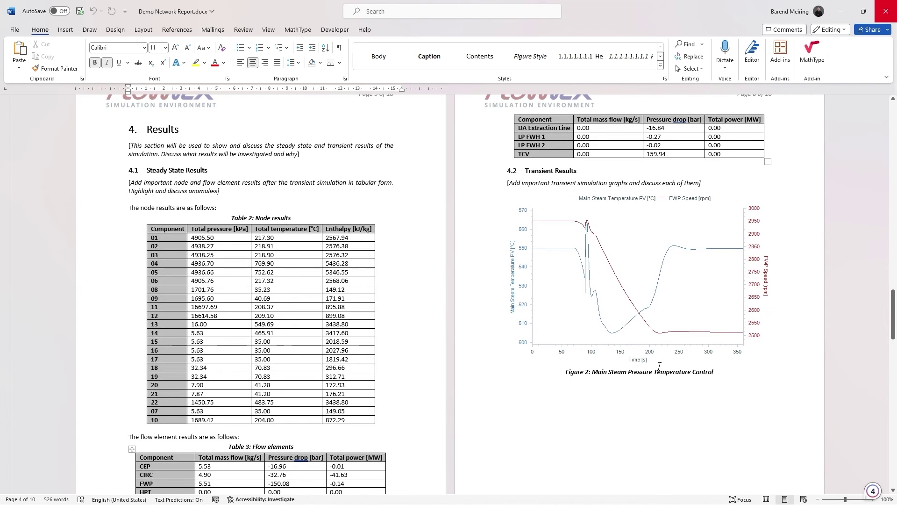
scroll(659, 366, "down", 6)
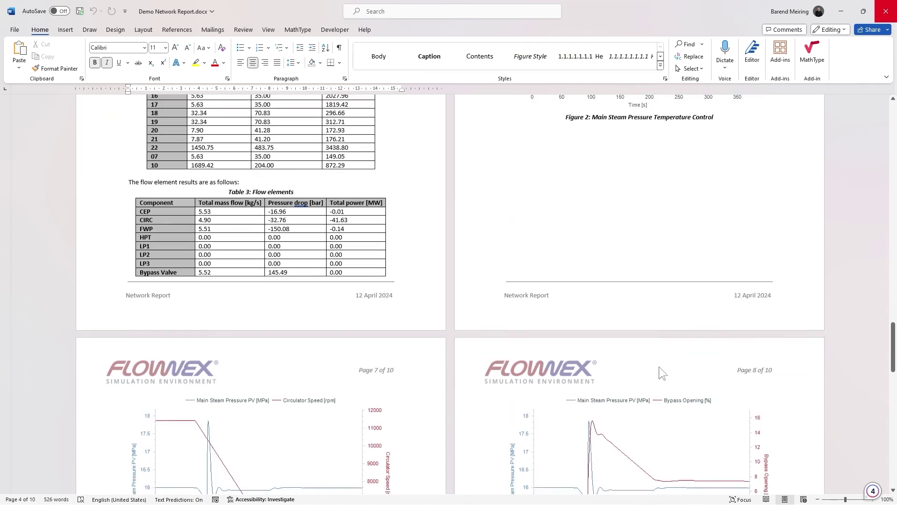
scroll(658, 367, "down", 11)
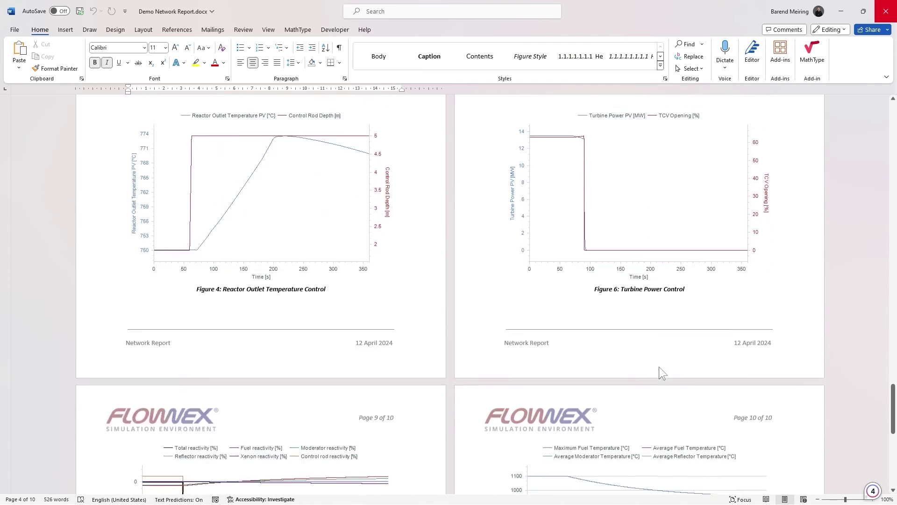
scroll(659, 367, "down", 10)
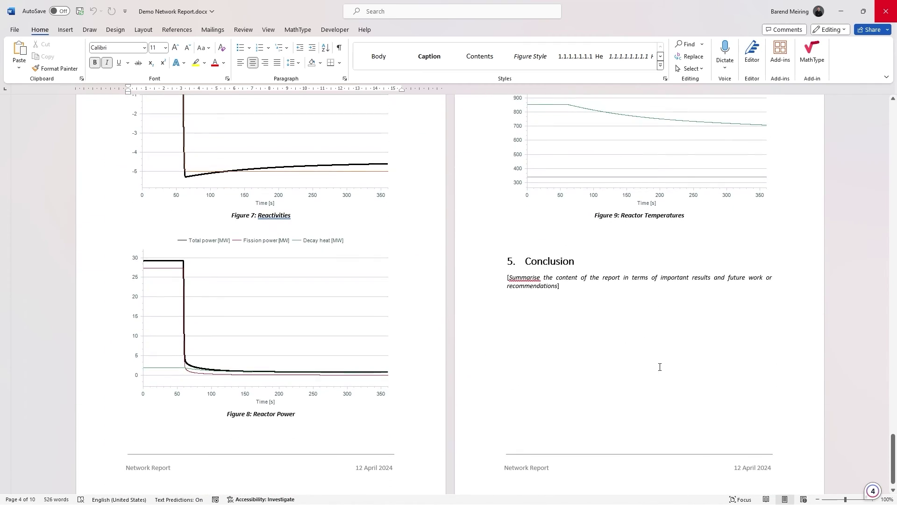
scroll(659, 366, "down", 1)
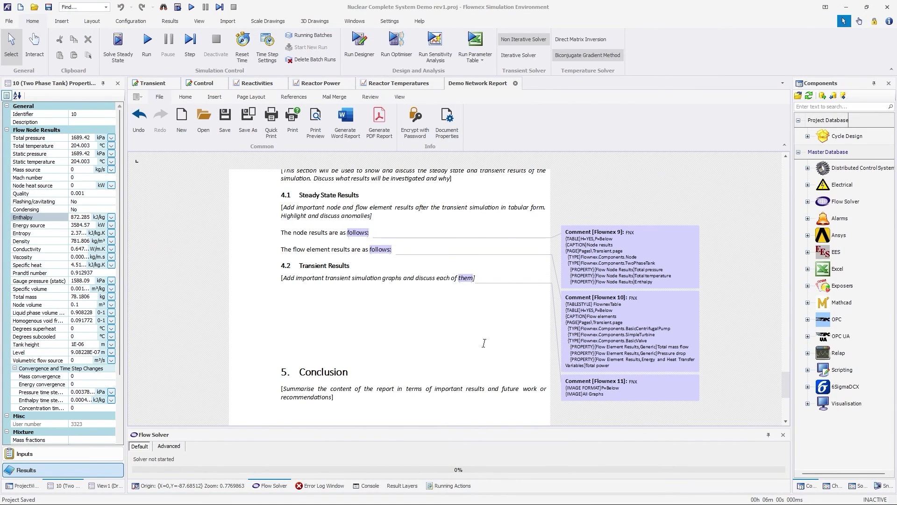
Switch back to the Transient network diagram, deselect the deaerator, and show the Help resources and manuals.
left_click(150, 83)
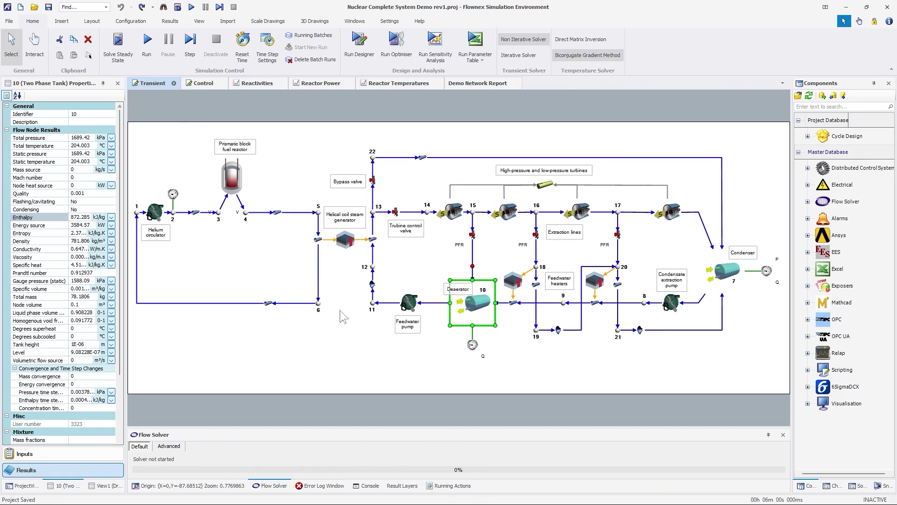
left_click(385, 349)
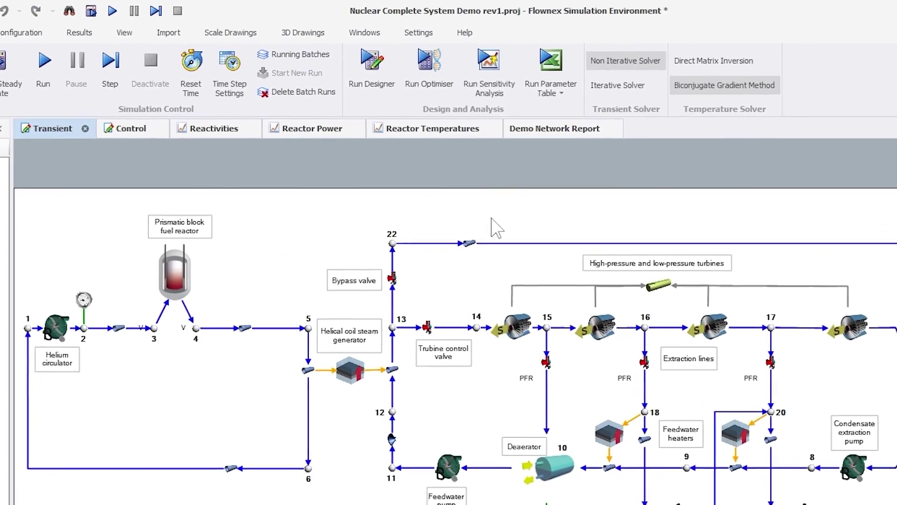
left_click(483, 37)
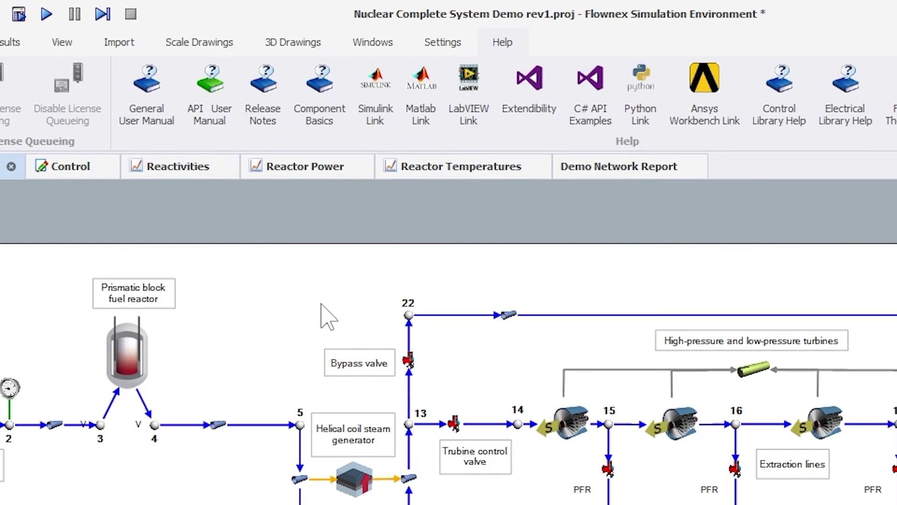